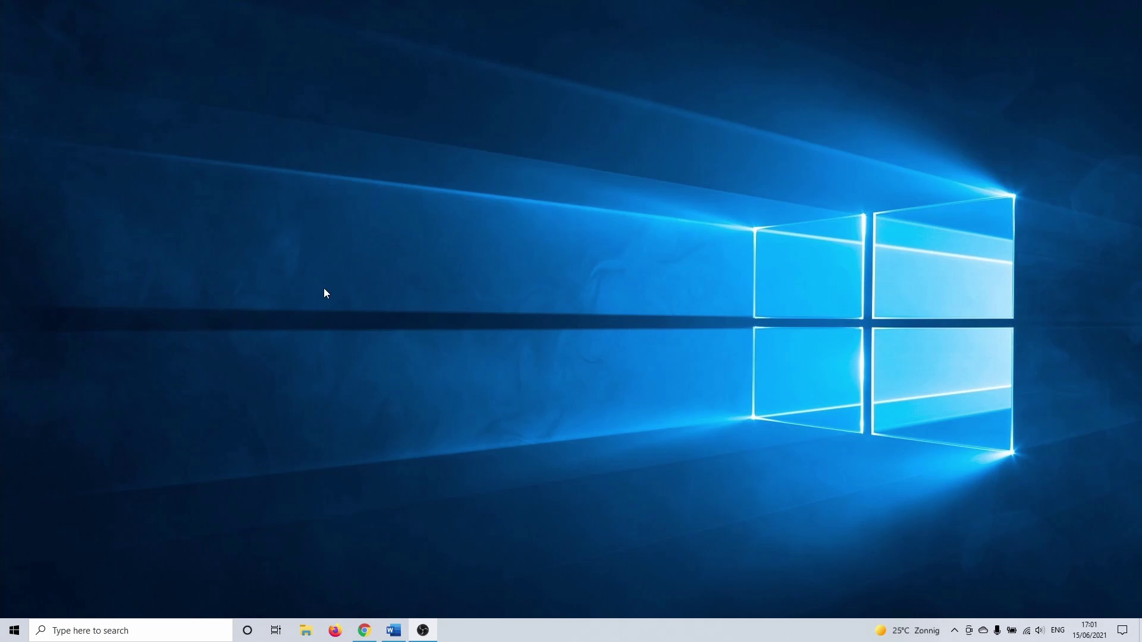
Open Device Manager through a 'device manager' Windows search
click(148, 631)
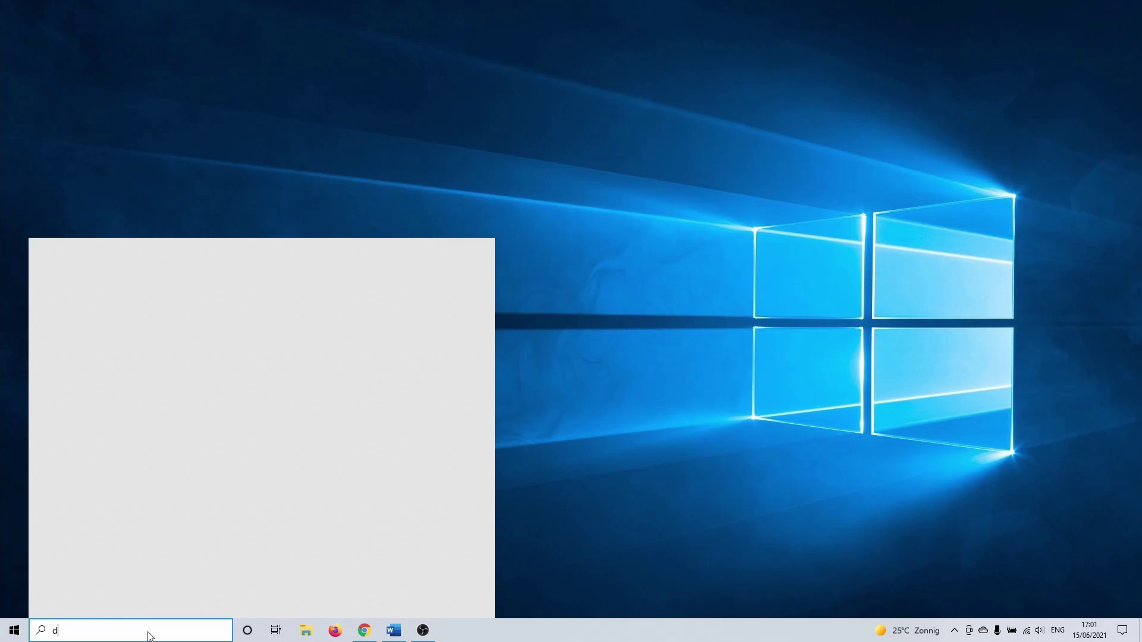
text(device manager)
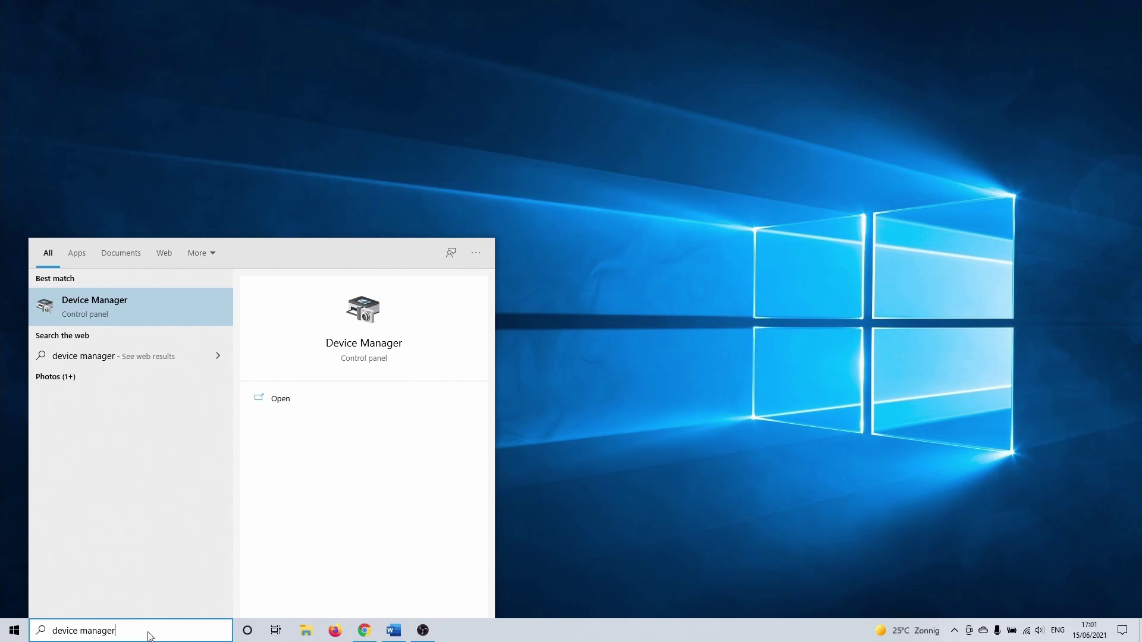
click(157, 302)
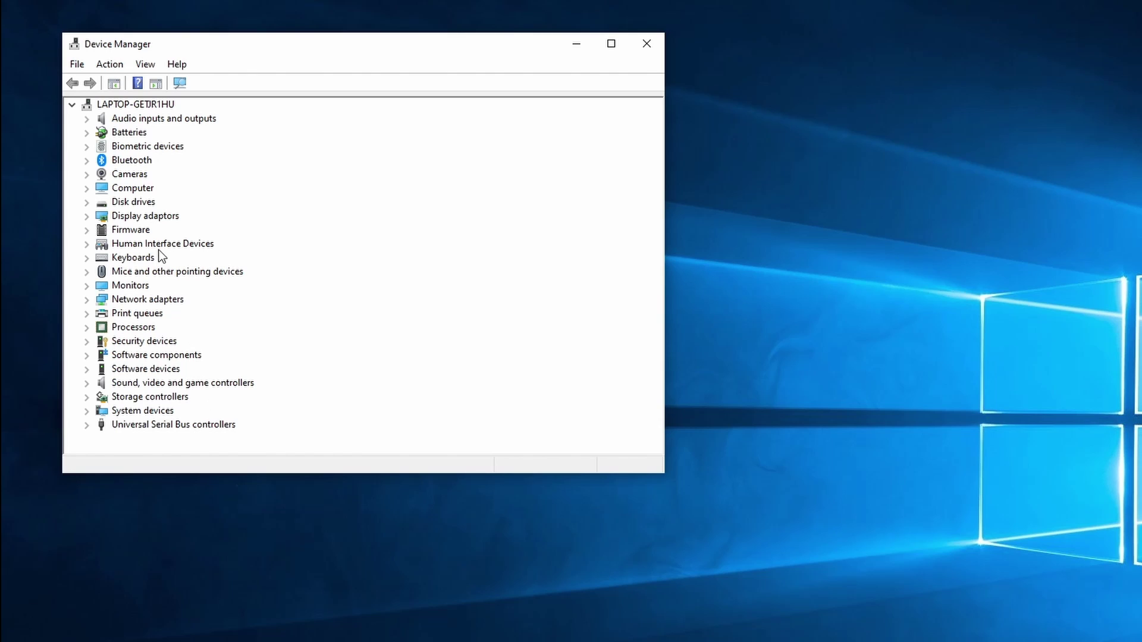
Scan Display adaptors for hardware changes and expand it to show the Intel and NVIDIA adaptors
click(154, 216)
right_click(155, 215)
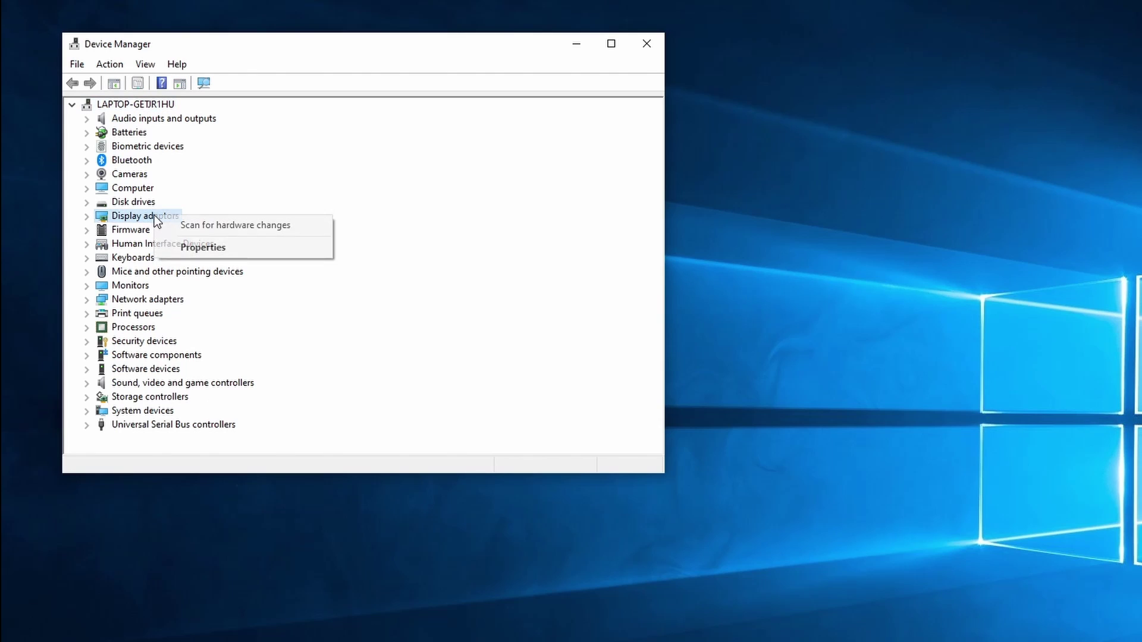
click(211, 227)
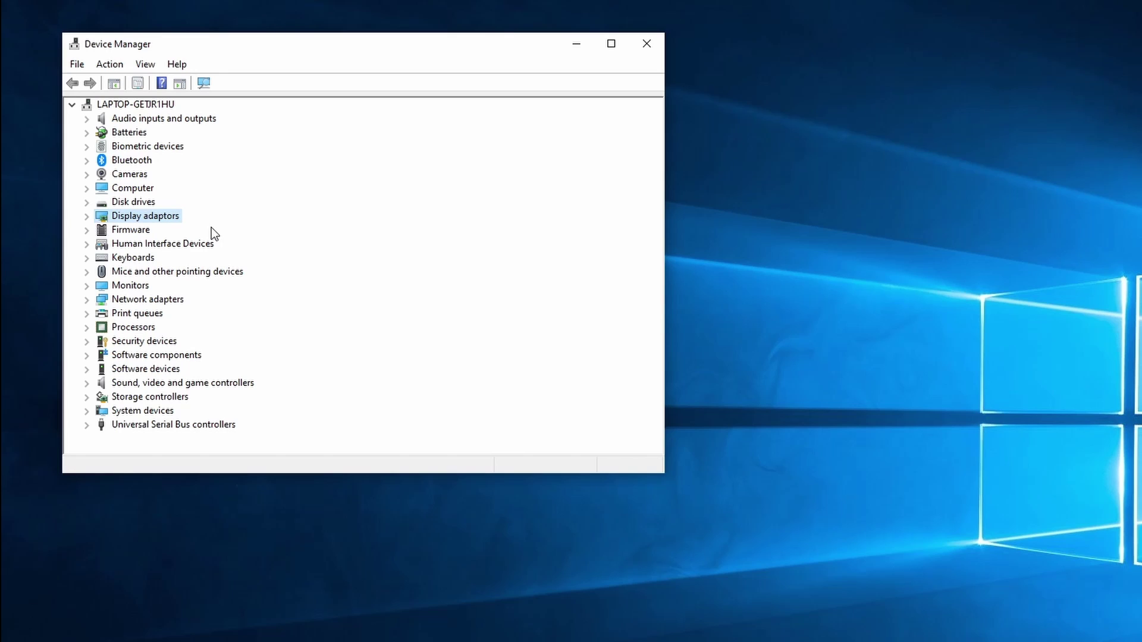
click(88, 219)
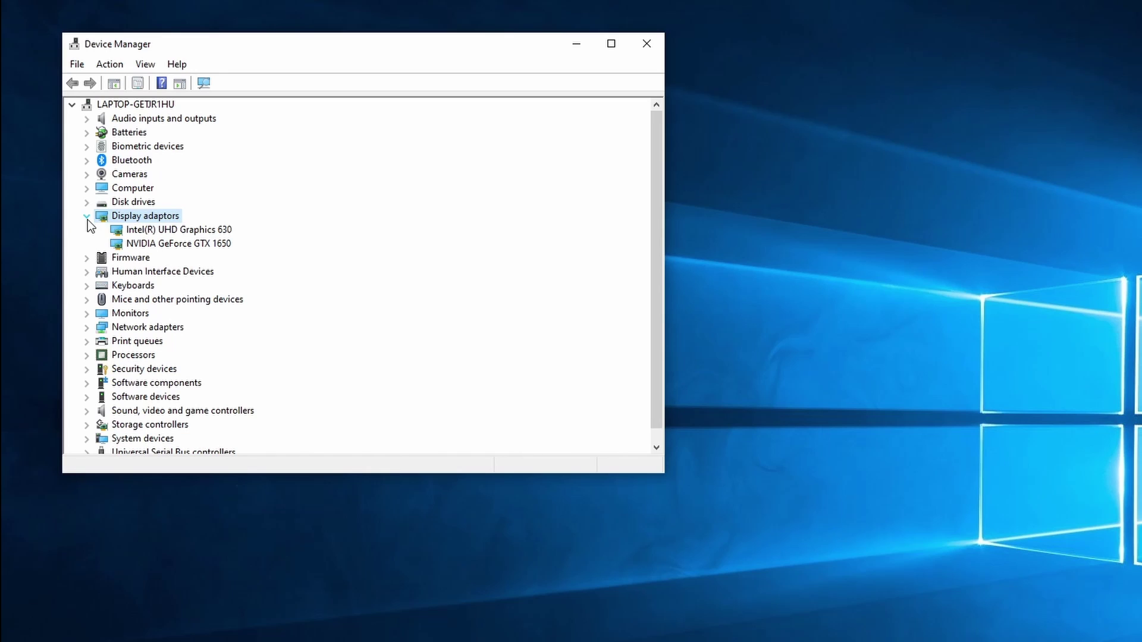
click(153, 231)
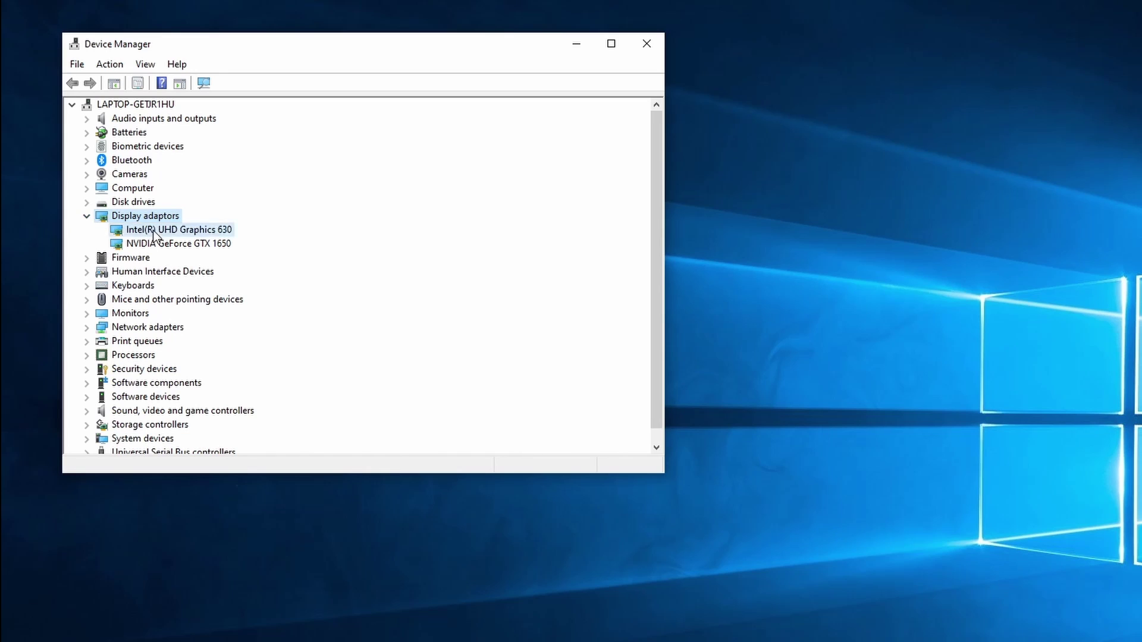
Search automatically and on Windows Update for a newer Intel UHD Graphics 630 driver, then close Settings
right_click(153, 231)
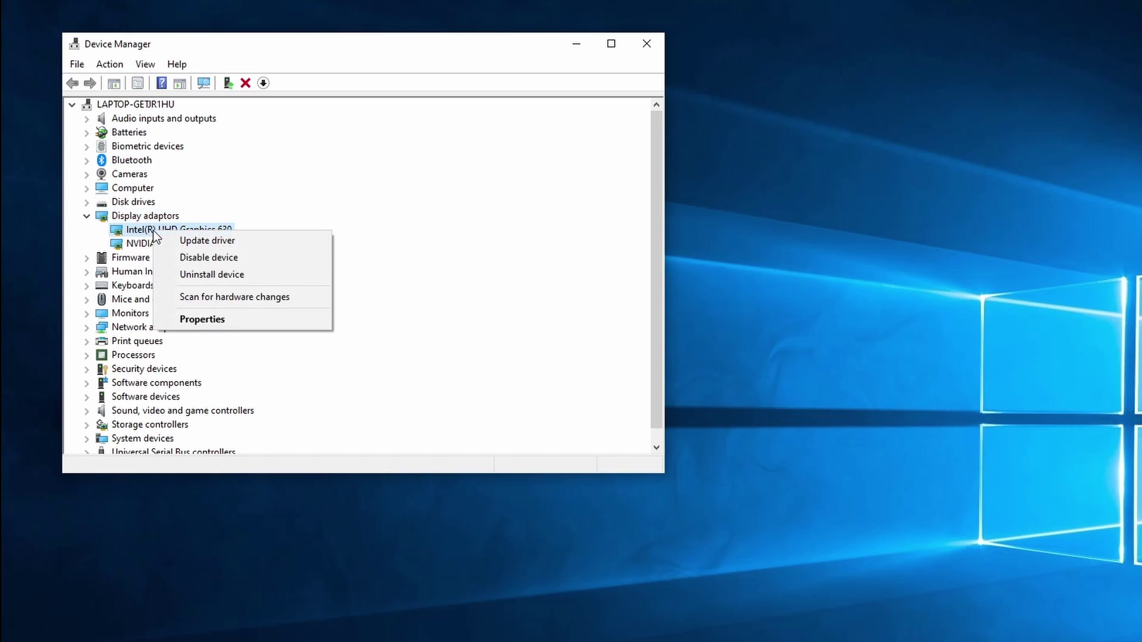
click(202, 241)
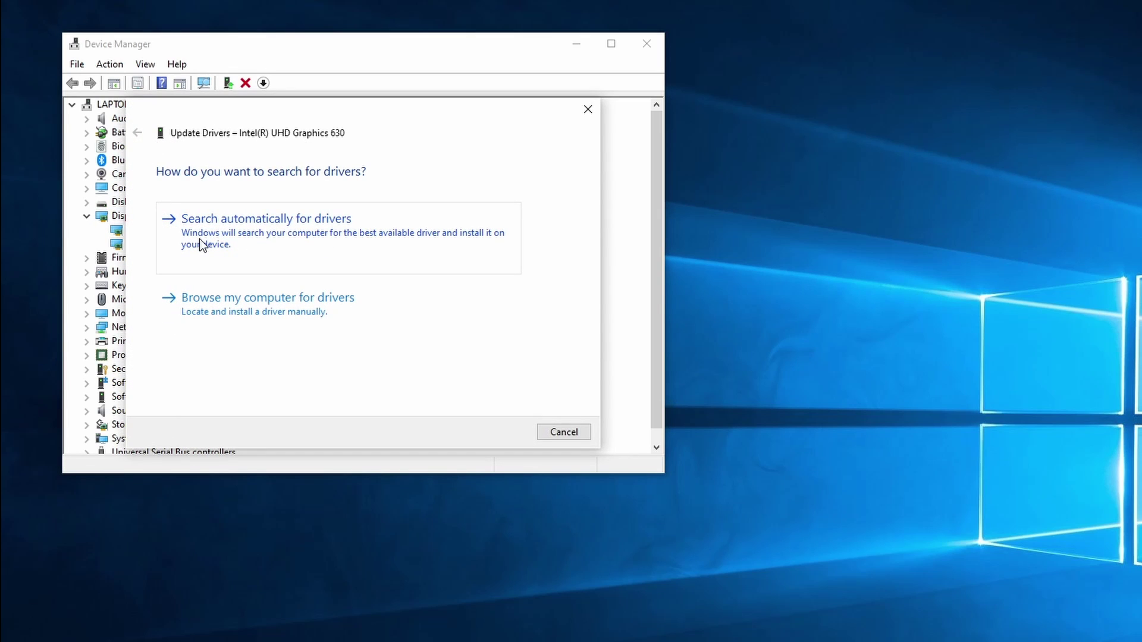
click(271, 243)
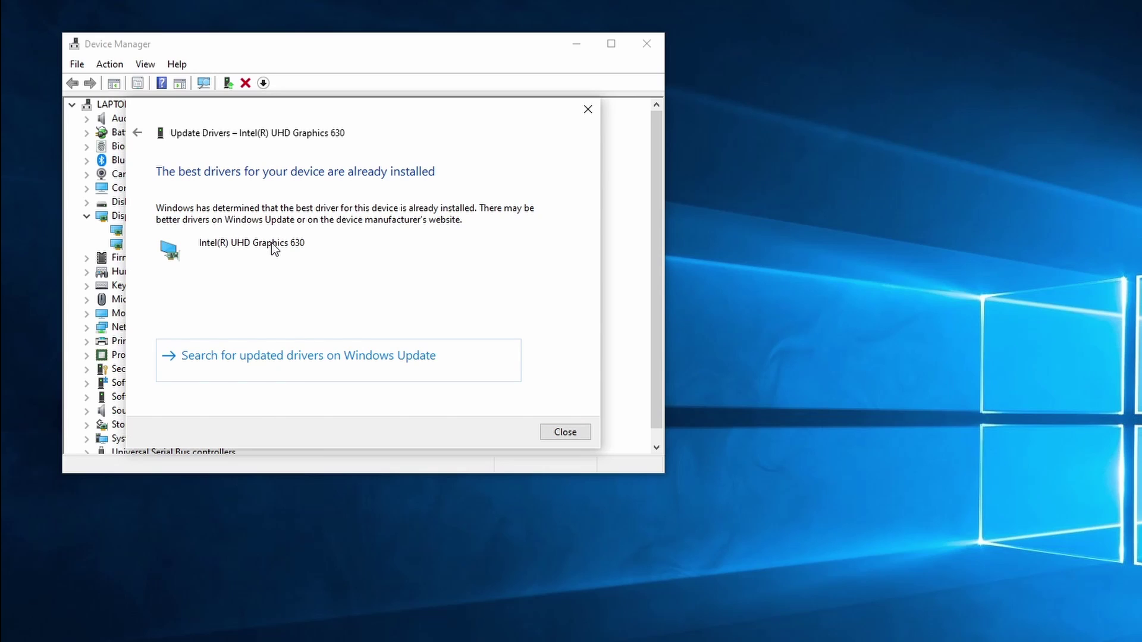
click(272, 363)
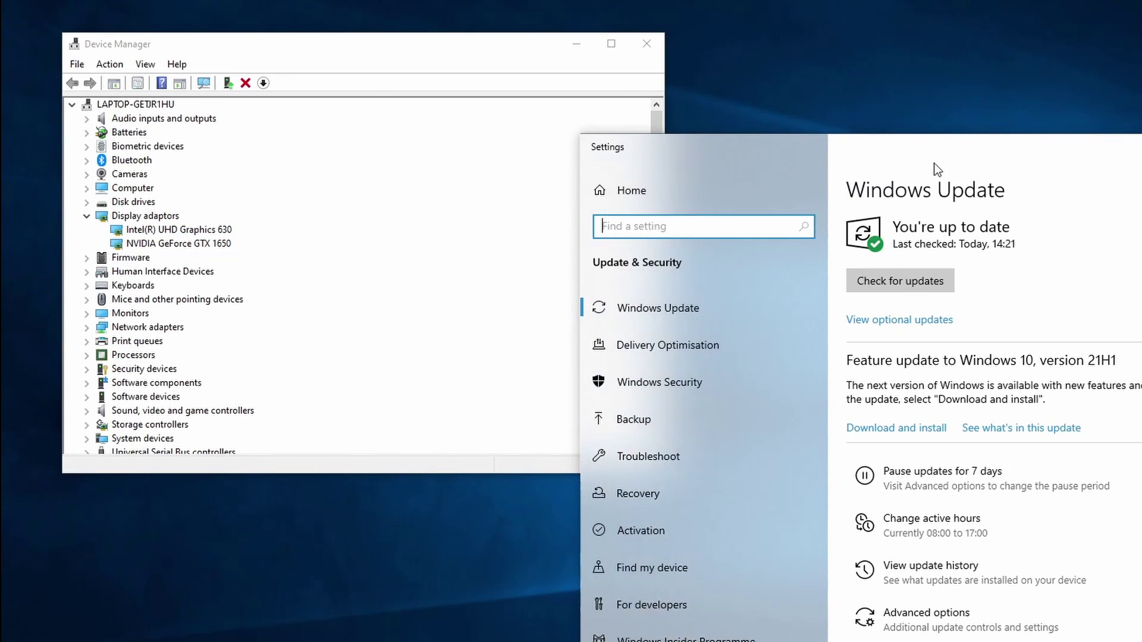
drag(950, 152, 556, 77)
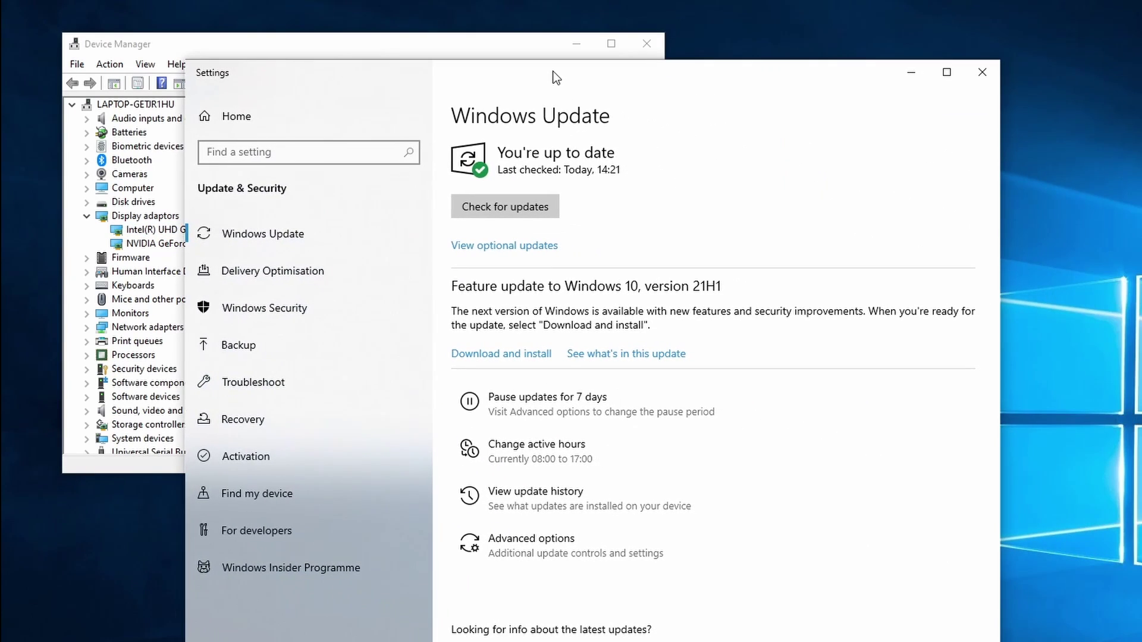
click(981, 73)
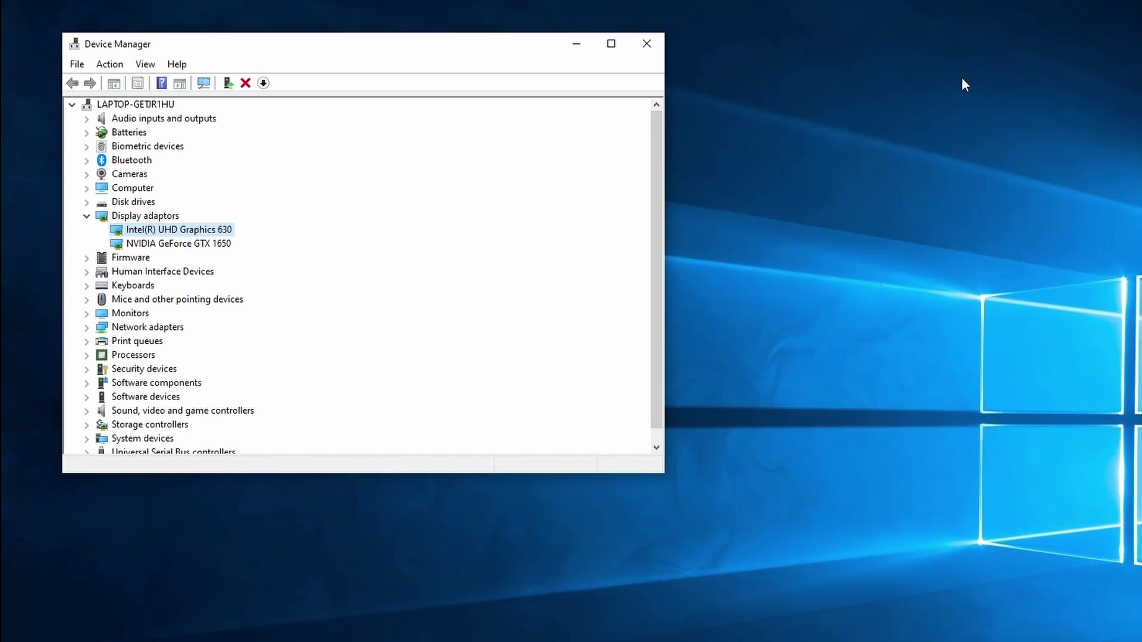
Uninstall the Intel(R) UHD Graphics 630 device from Device Manager and confirm
right_click(136, 231)
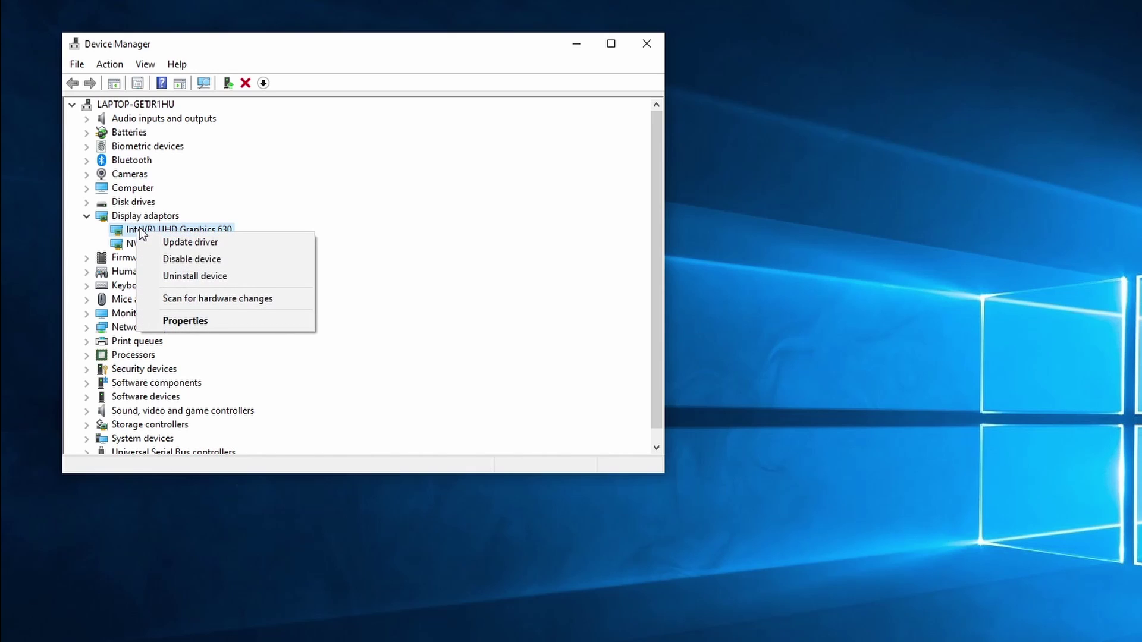
click(207, 277)
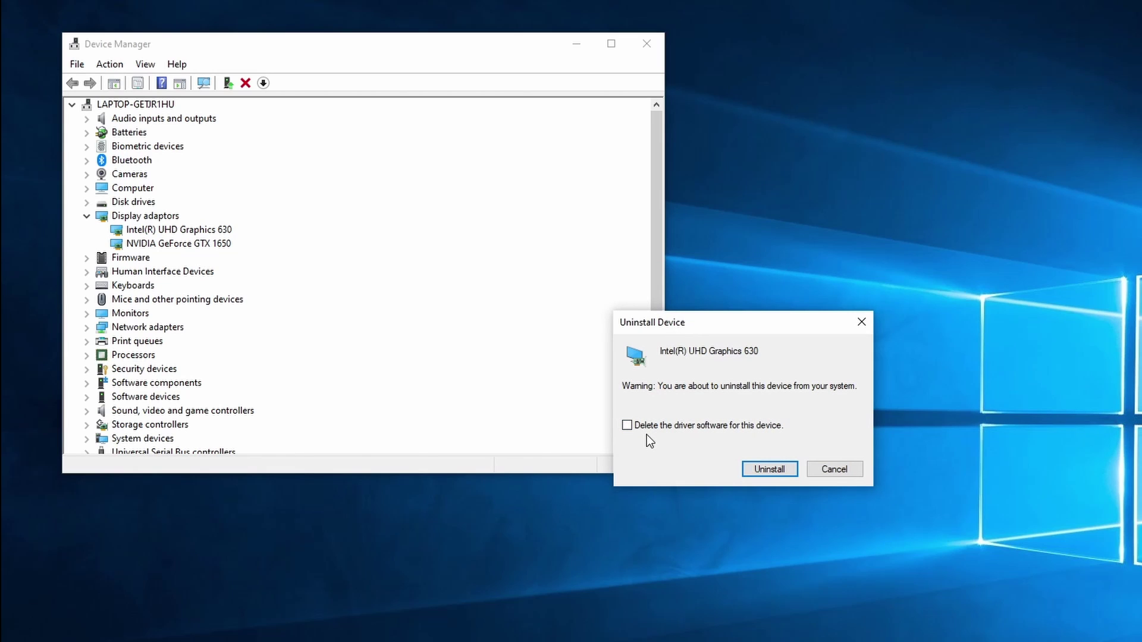
click(769, 469)
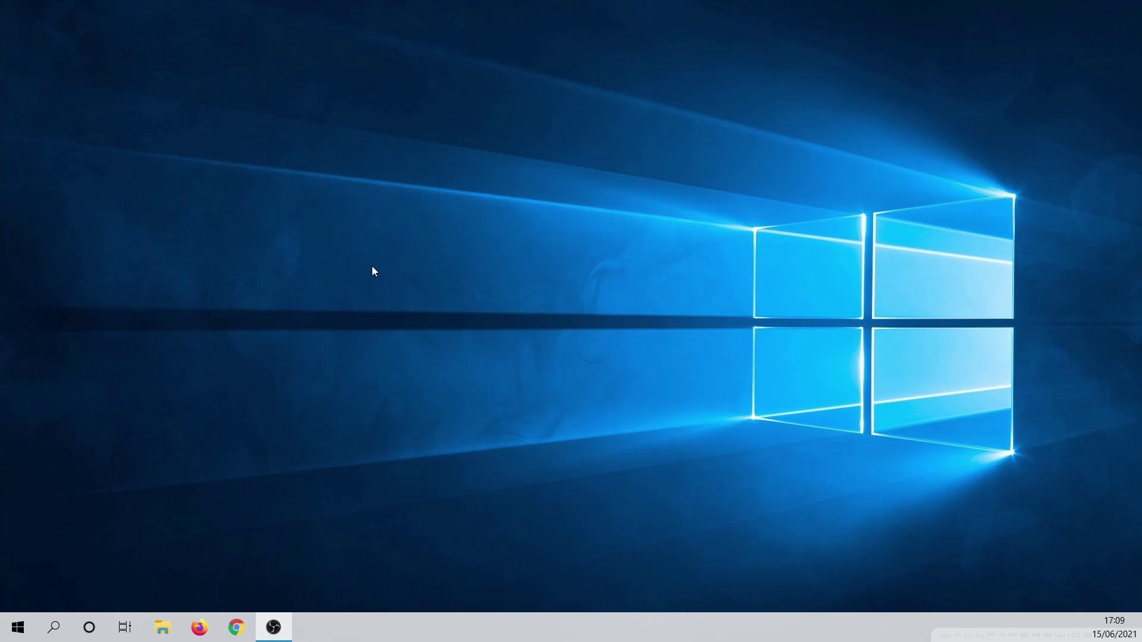
Reopen Device Manager with a 'device' search and check that Intel UHD Graphics 630 is back under Display adaptors
click(53, 629)
text(device)
key(Return)
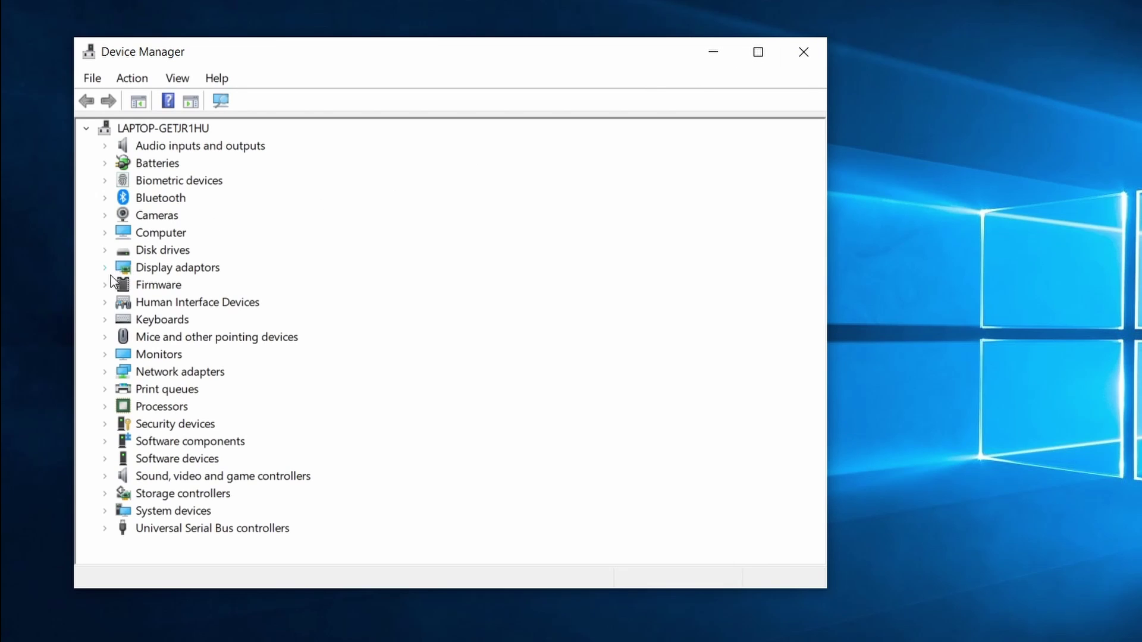
click(105, 268)
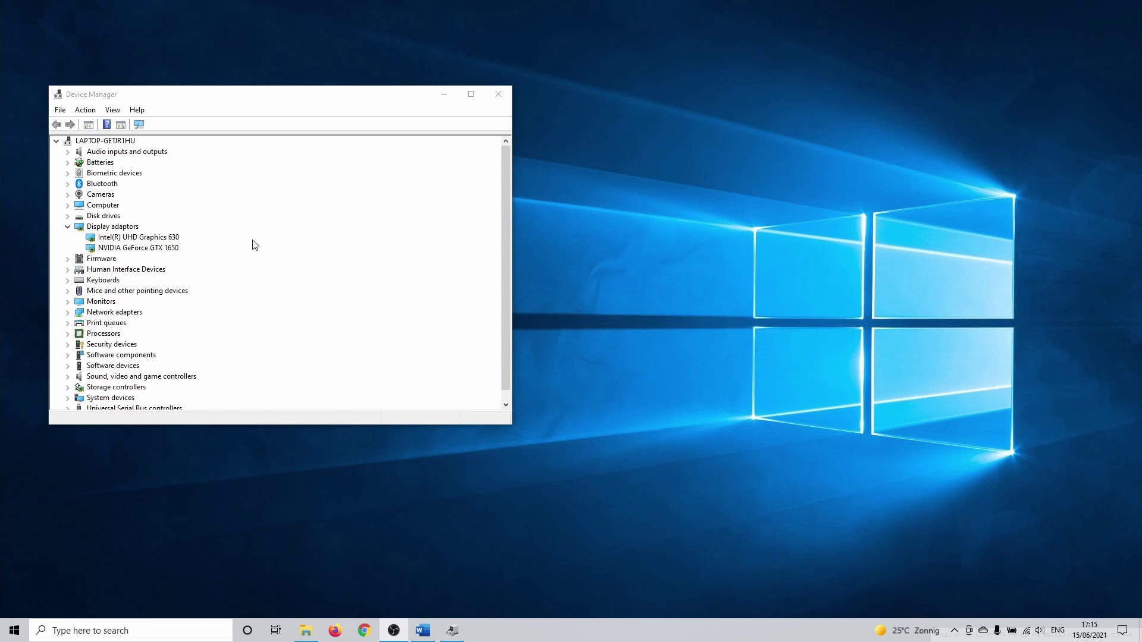
Open Display 2's adapter properties from the desktop's display settings via Advanced display settings
right_click(592, 229)
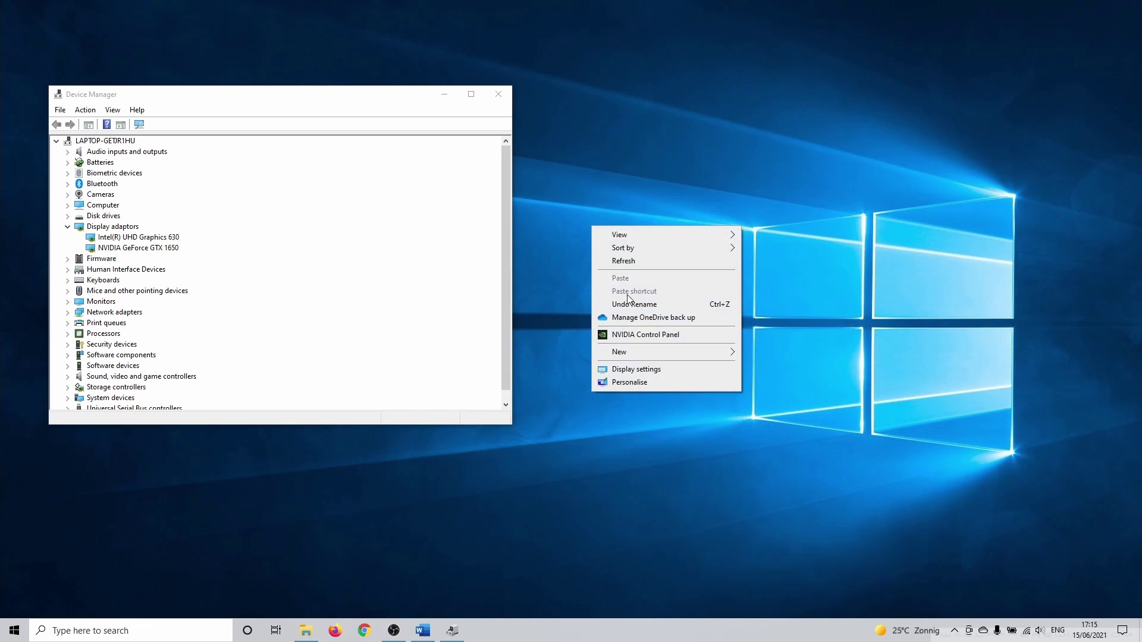
click(630, 369)
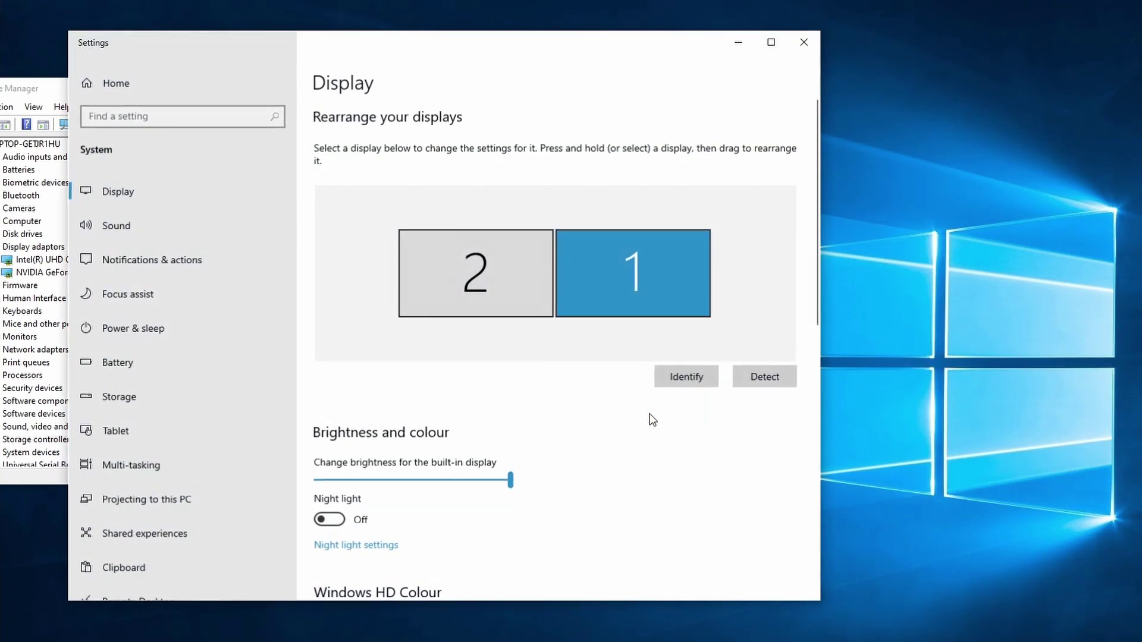
click(515, 295)
scroll(511, 363, down, 6)
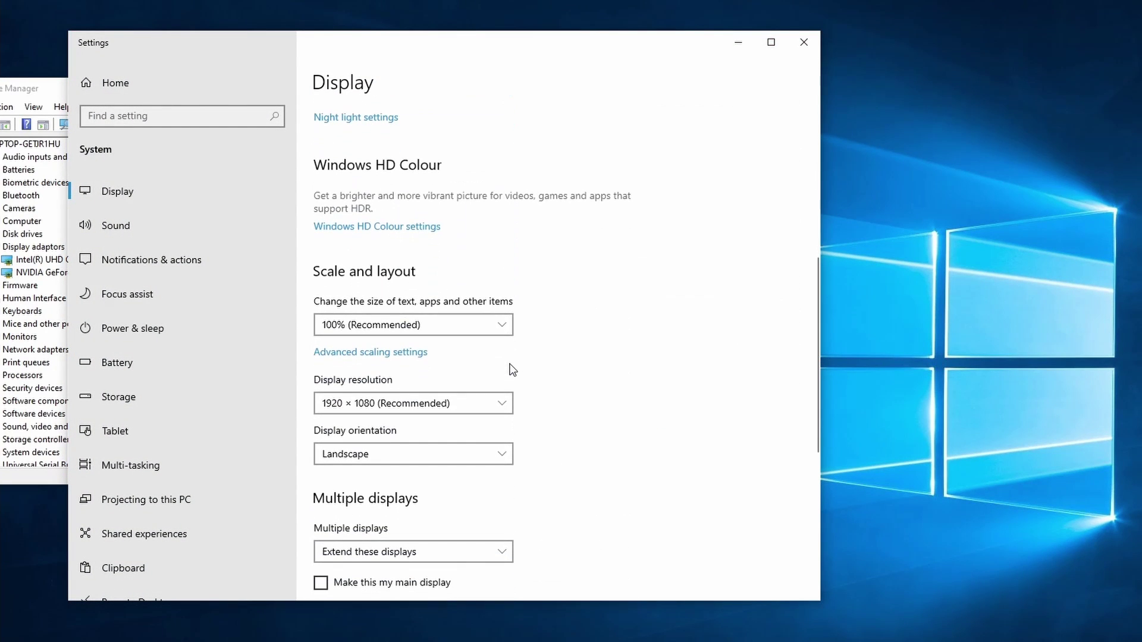
scroll(511, 369, down, 4)
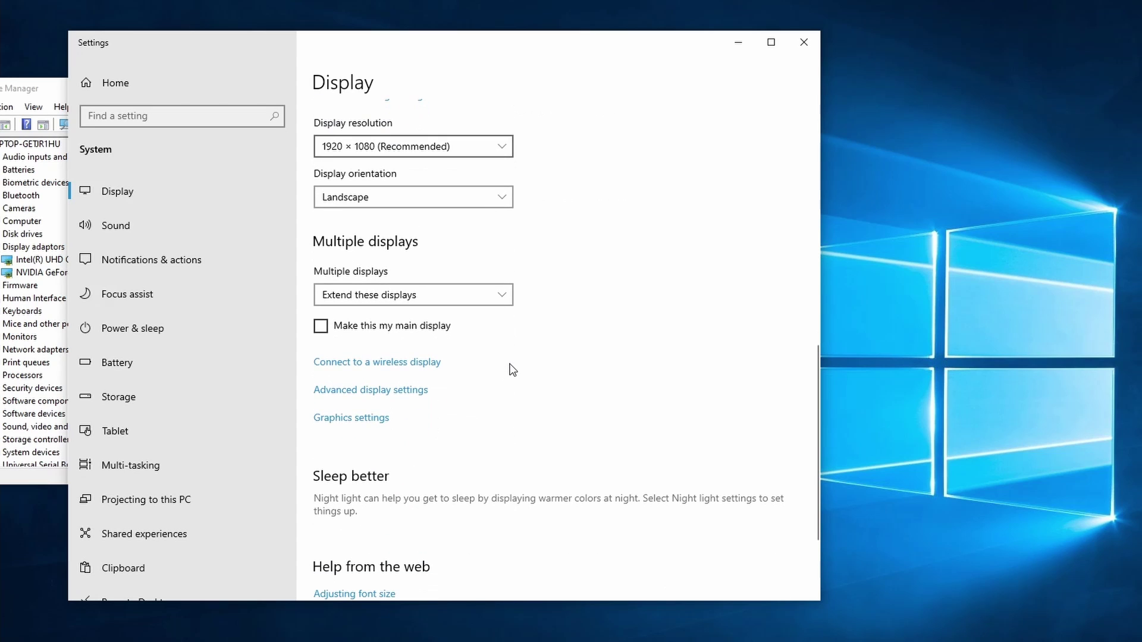
click(381, 391)
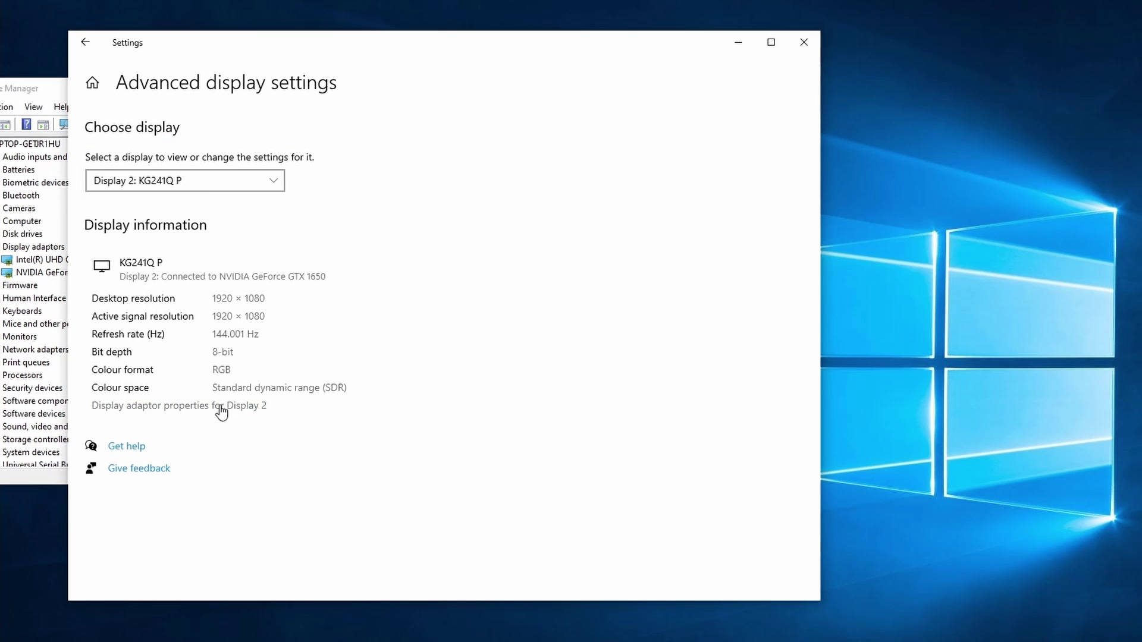
click(221, 409)
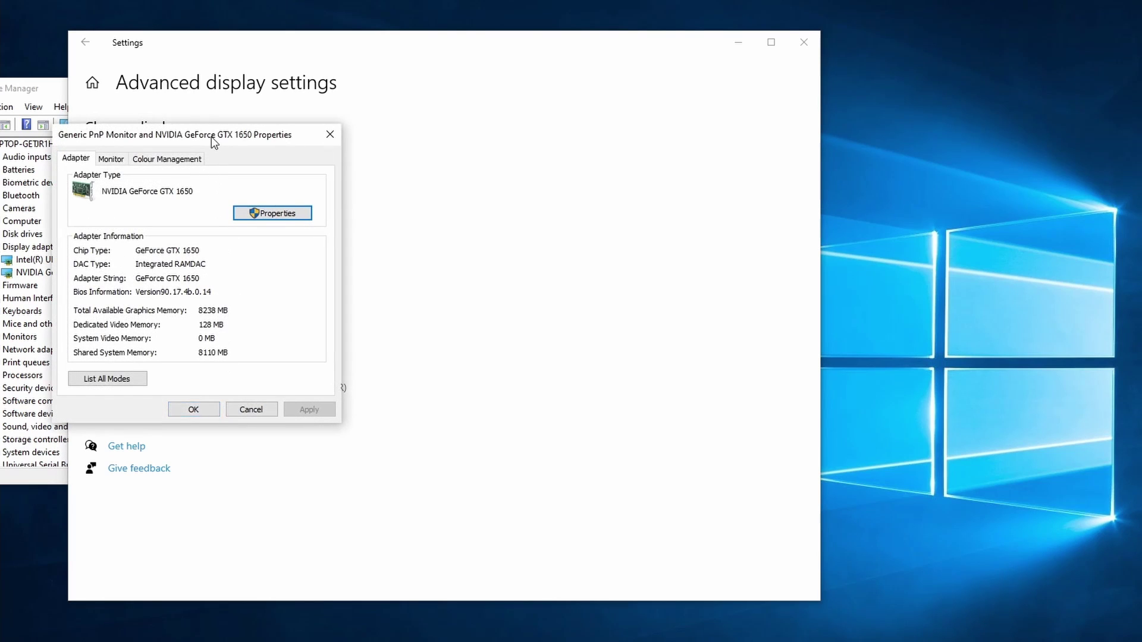
Set Display 2's refresh rate to 120 Hertz on the Monitor tab and keep the change
drag(212, 137, 382, 153)
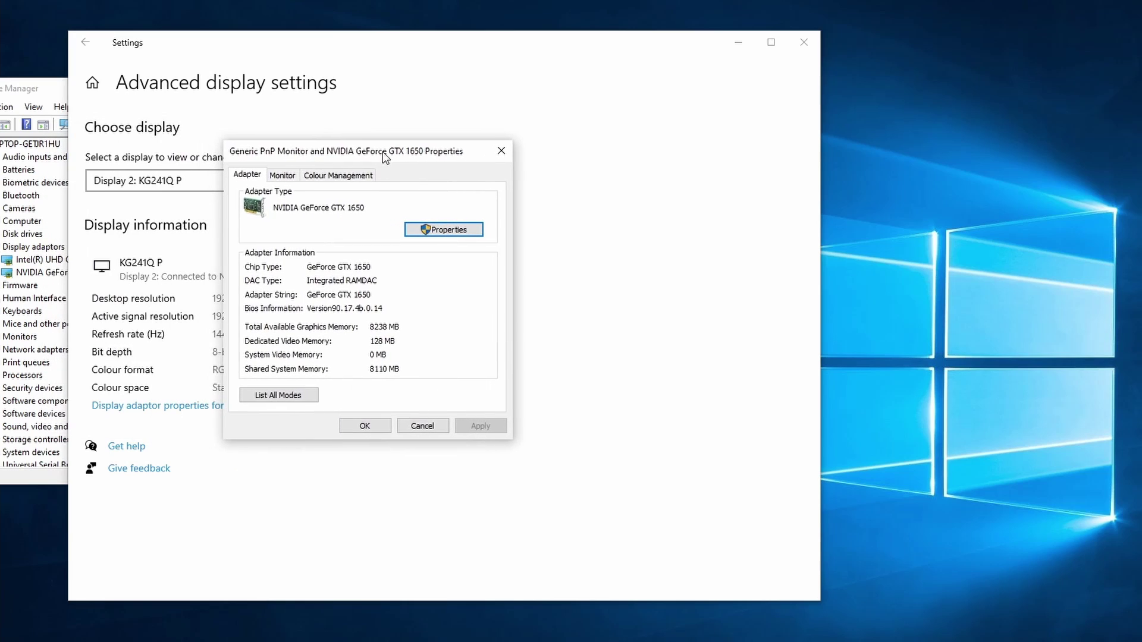
click(283, 175)
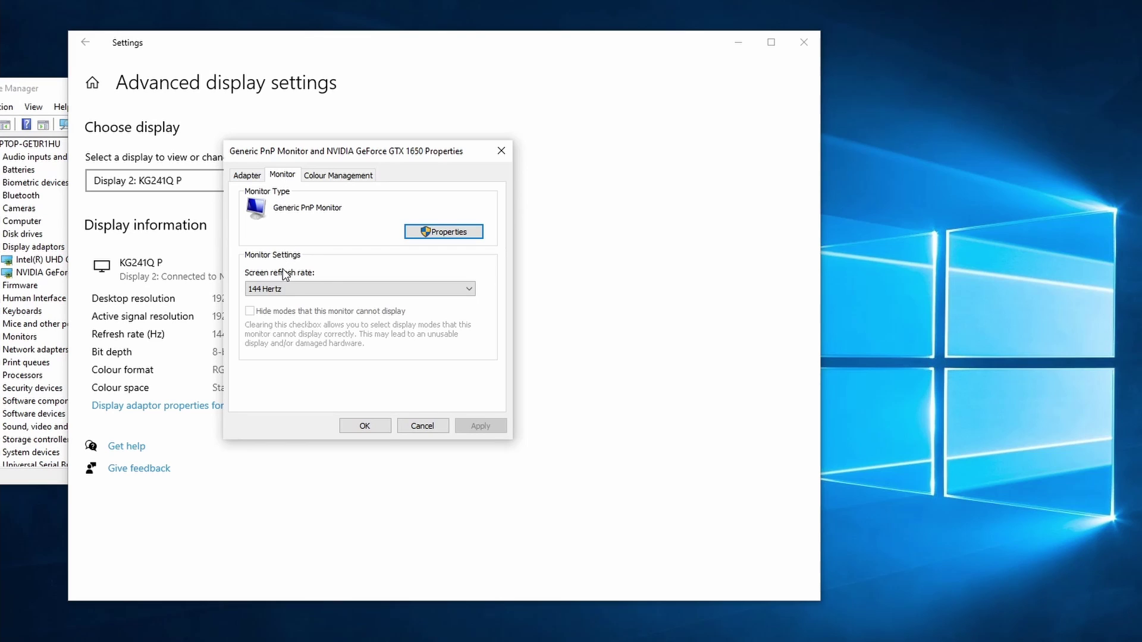
click(283, 286)
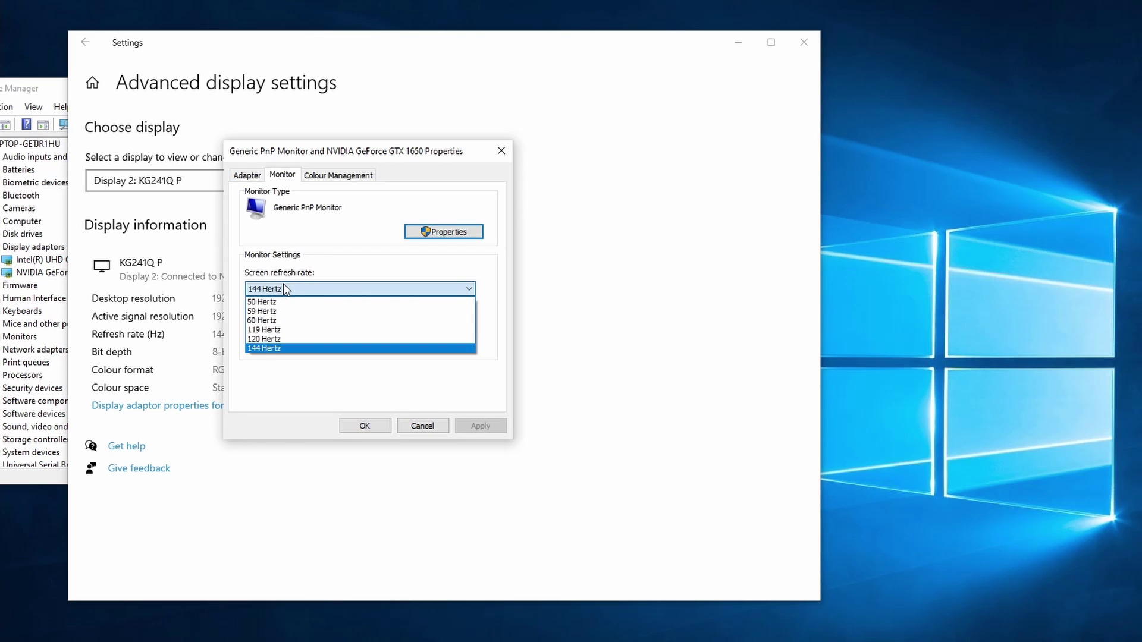
click(283, 338)
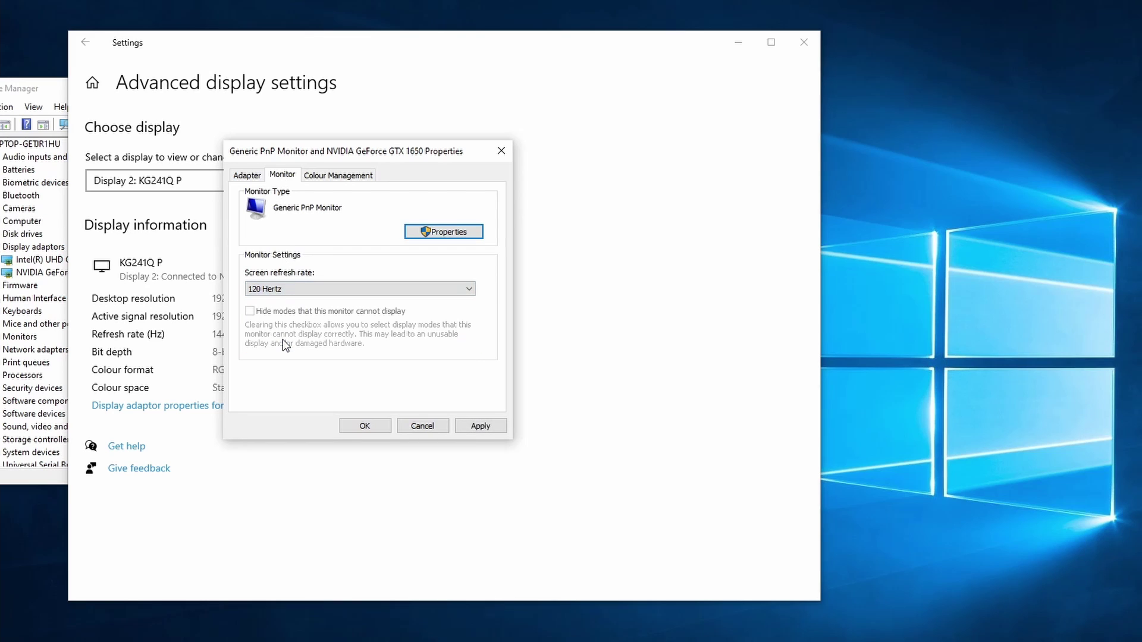
click(369, 427)
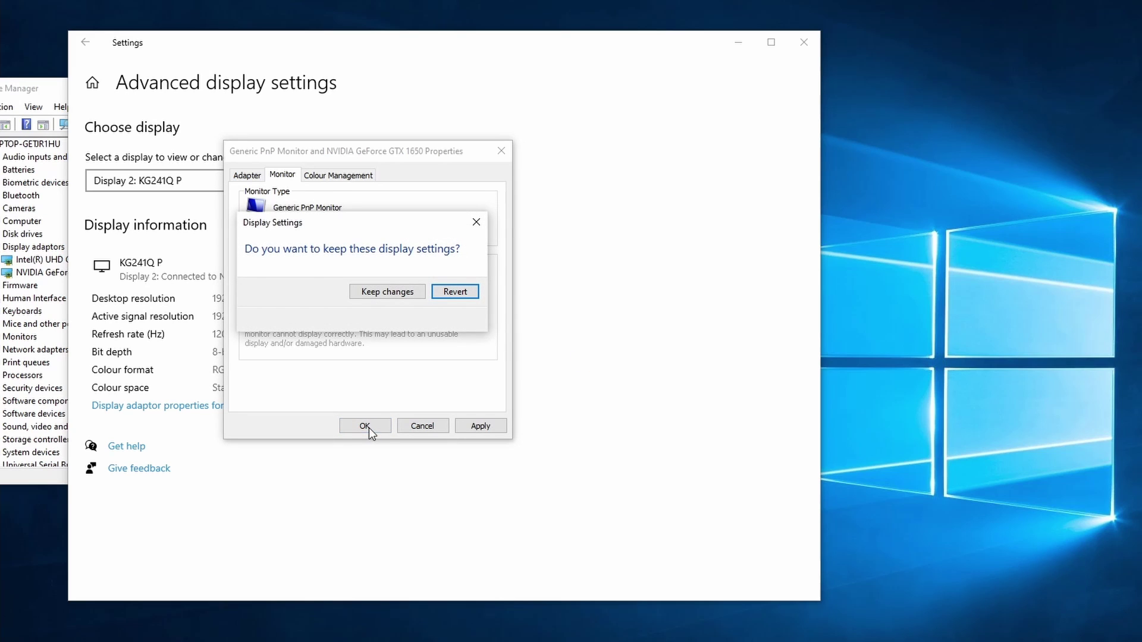
click(395, 293)
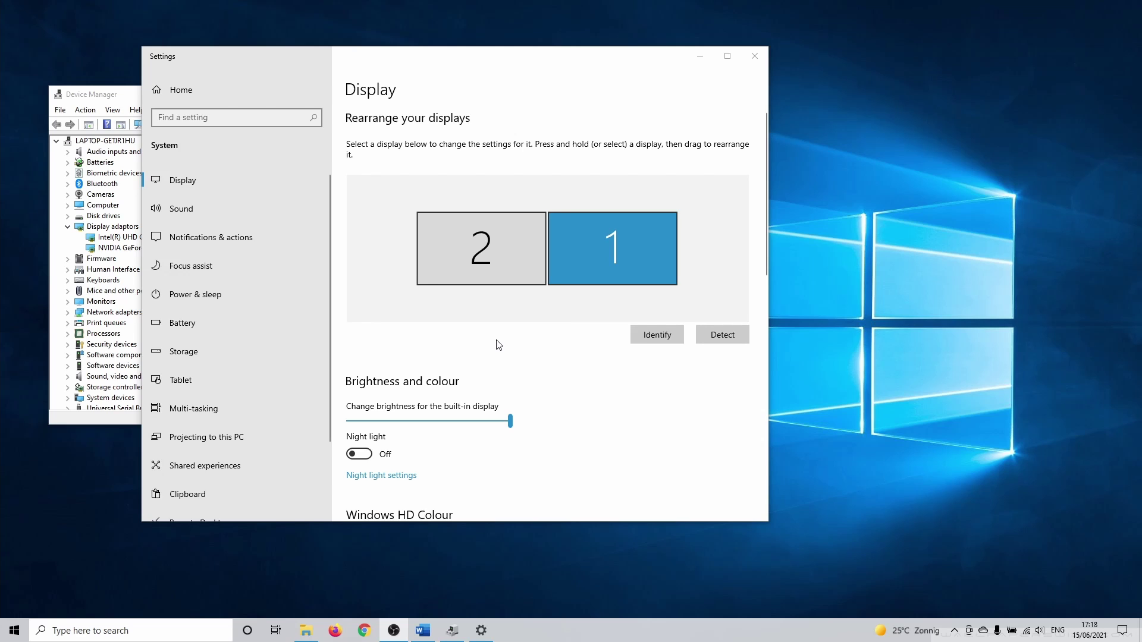
Open Norton Security Ultra from search, then search 'contr' to find Control Panel
click(164, 630)
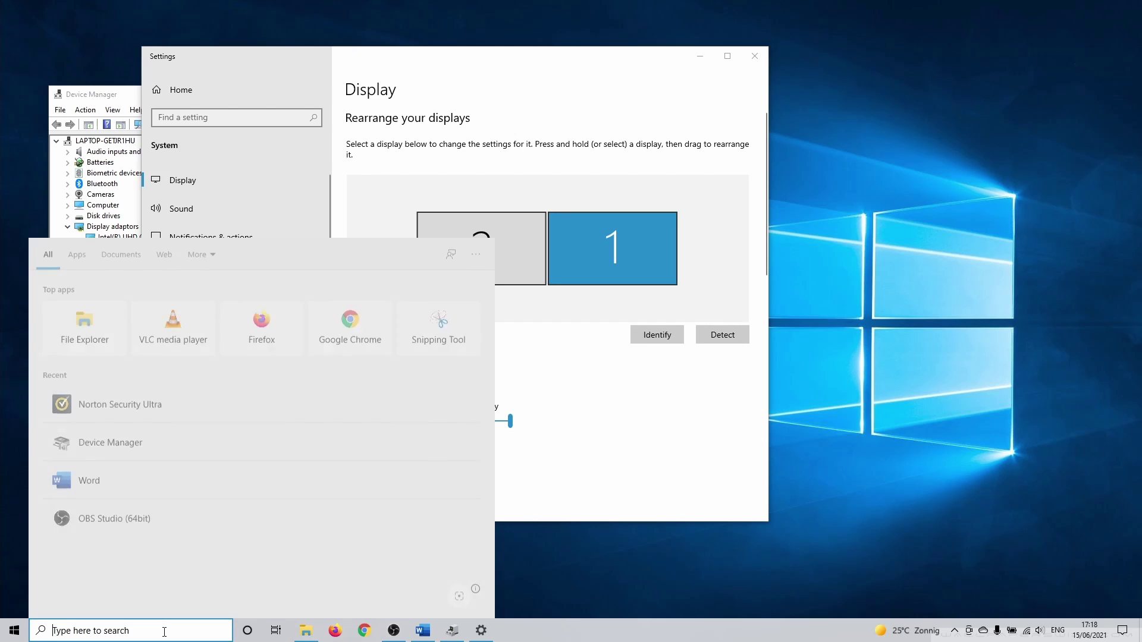
text(n)
click(98, 304)
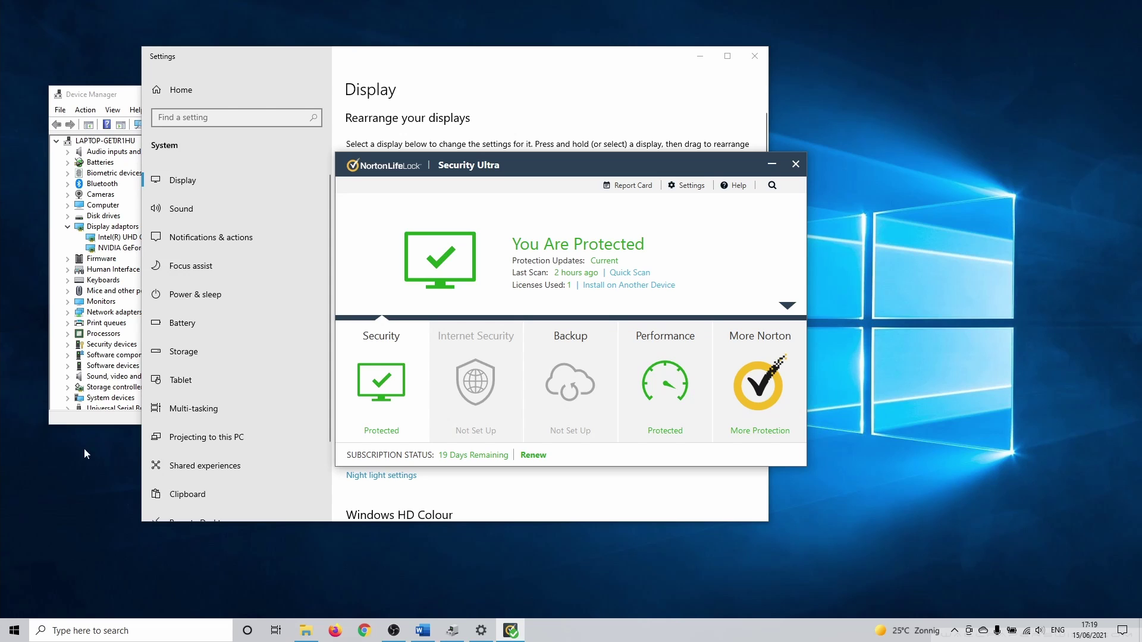
click(79, 632)
text(co)
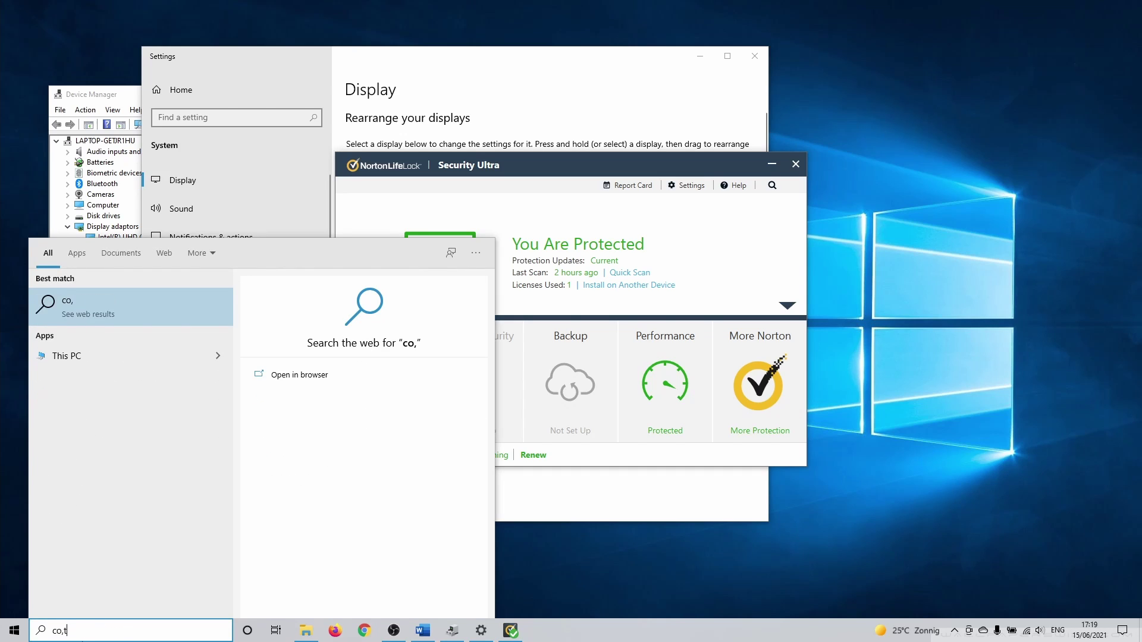
text(ntr)
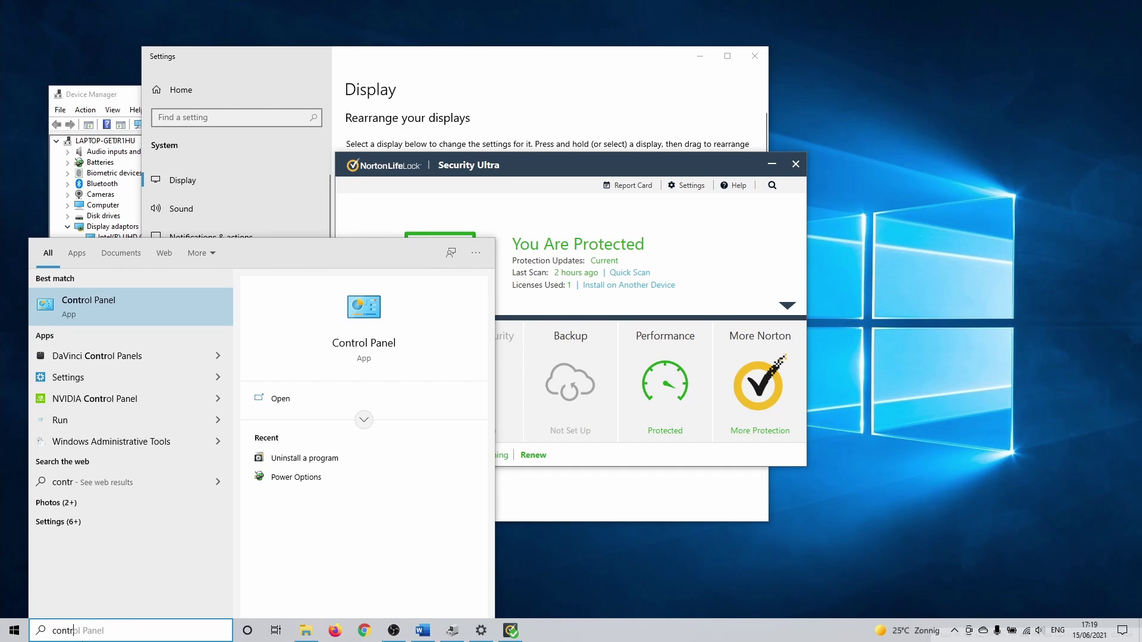
Uninstall Norton Security Ultra from Control Panel's list of installed programs
click(91, 299)
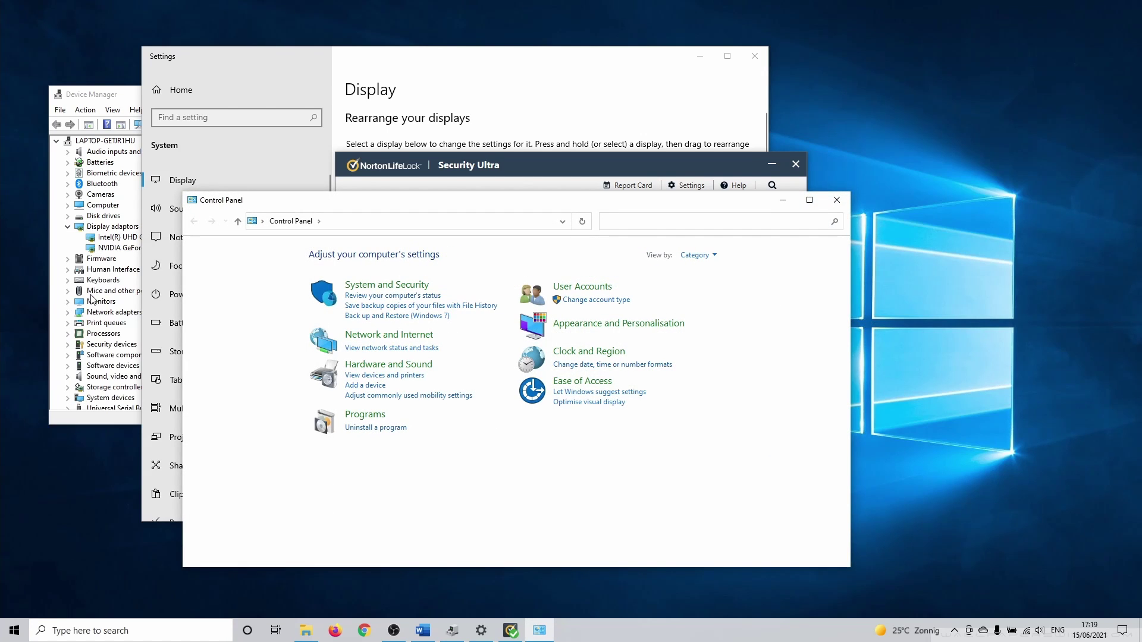
click(377, 429)
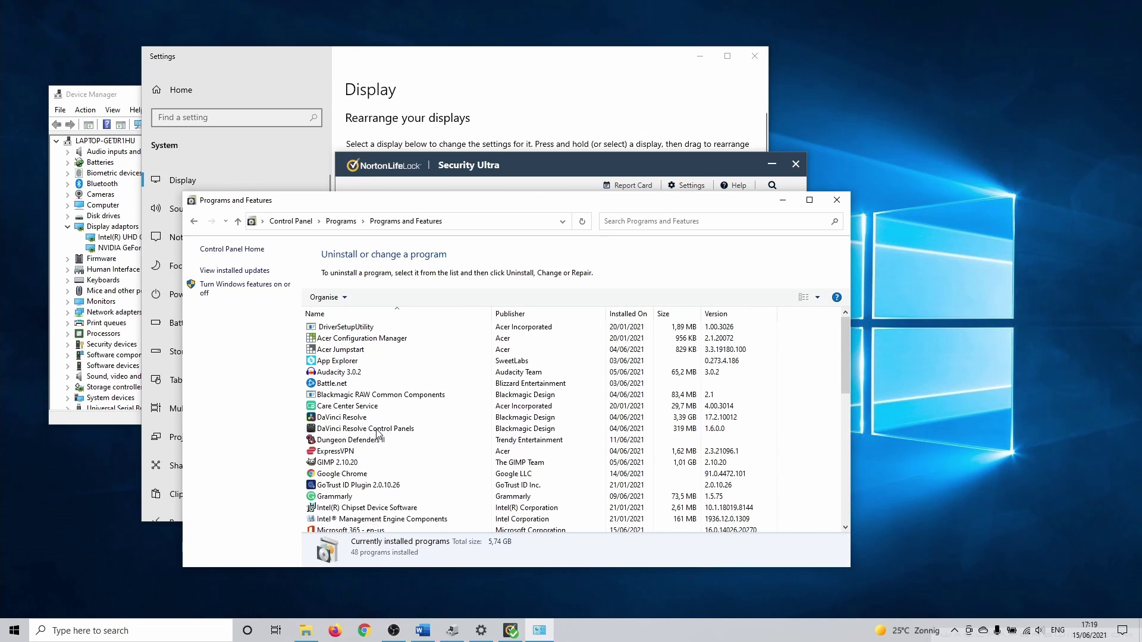
scroll(377, 440, down, 7)
click(378, 473)
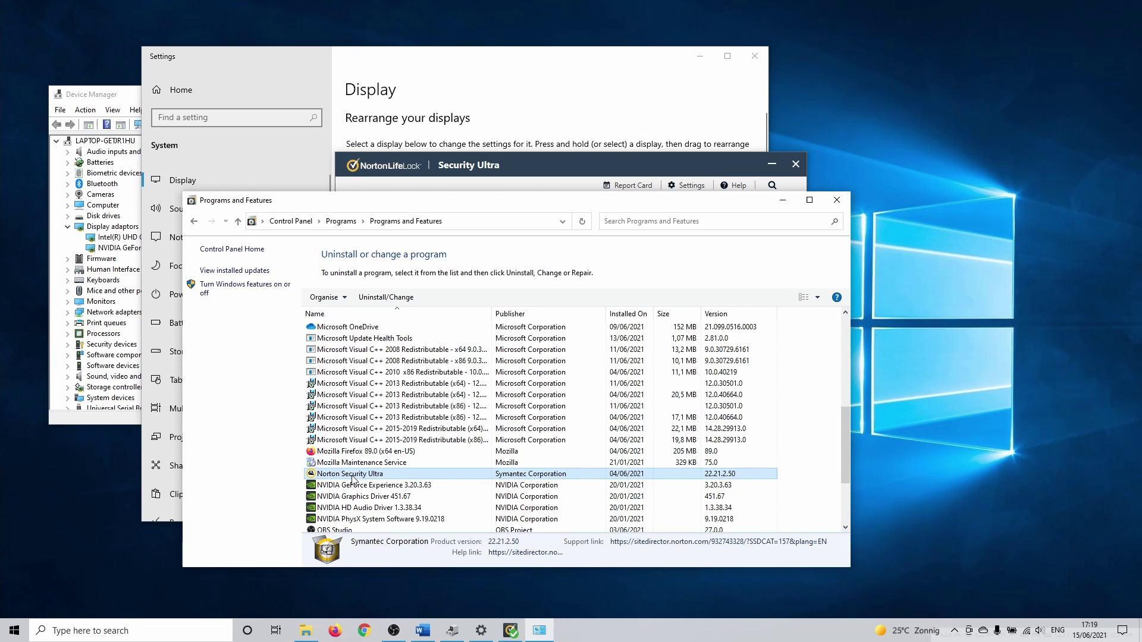
click(375, 302)
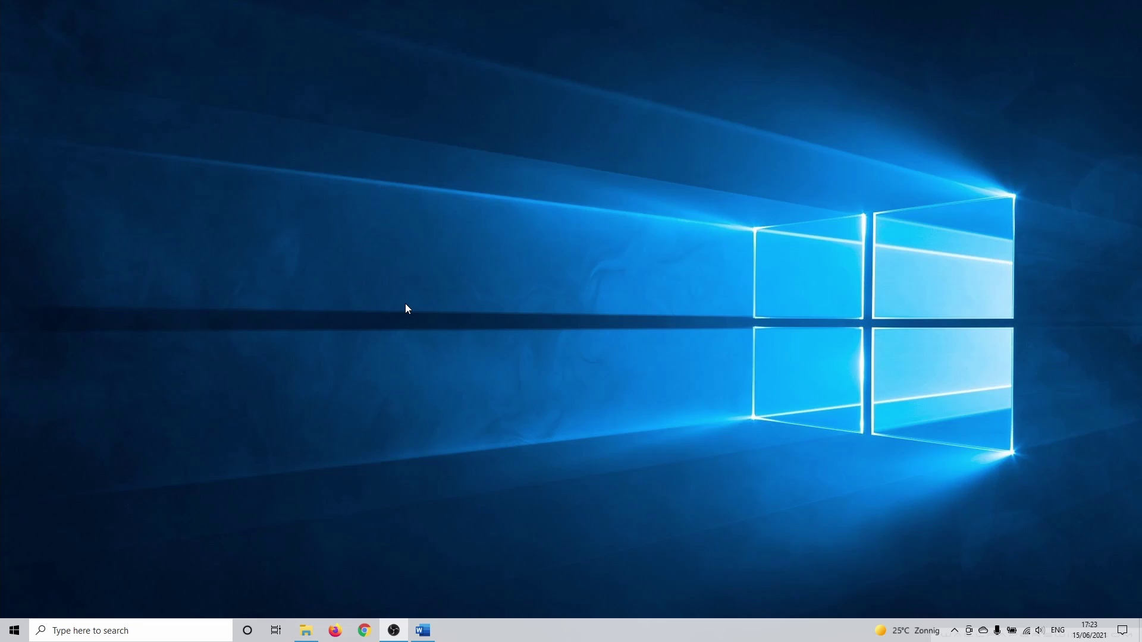
Start Reset this PC from the Recovery settings, choosing Keep my files
click(178, 632)
text(rese)
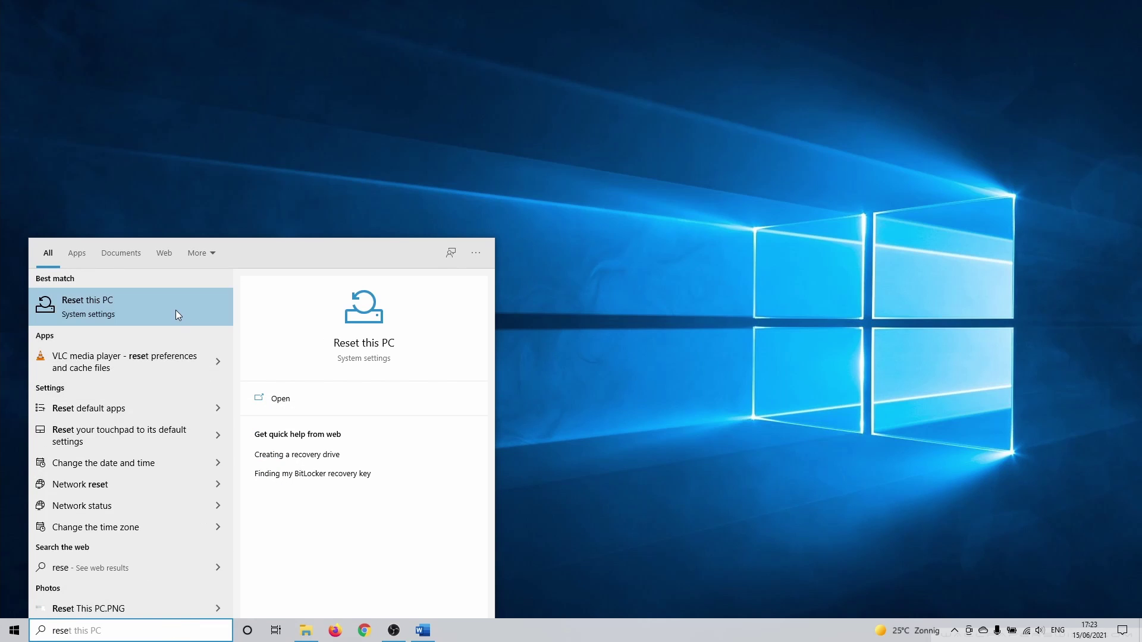
click(176, 310)
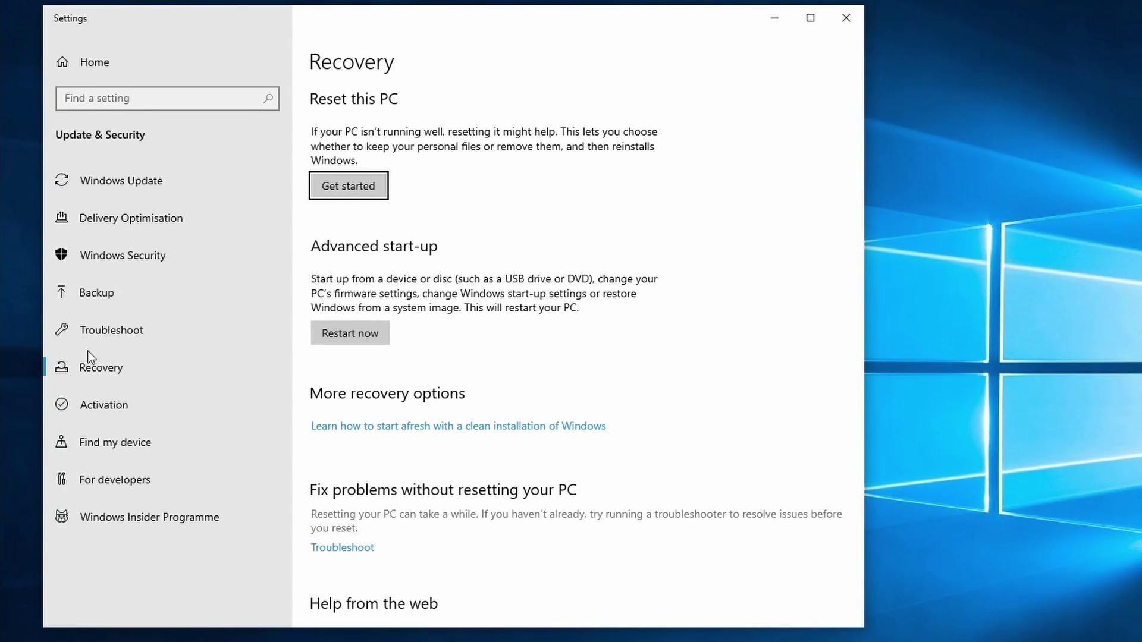
click(338, 193)
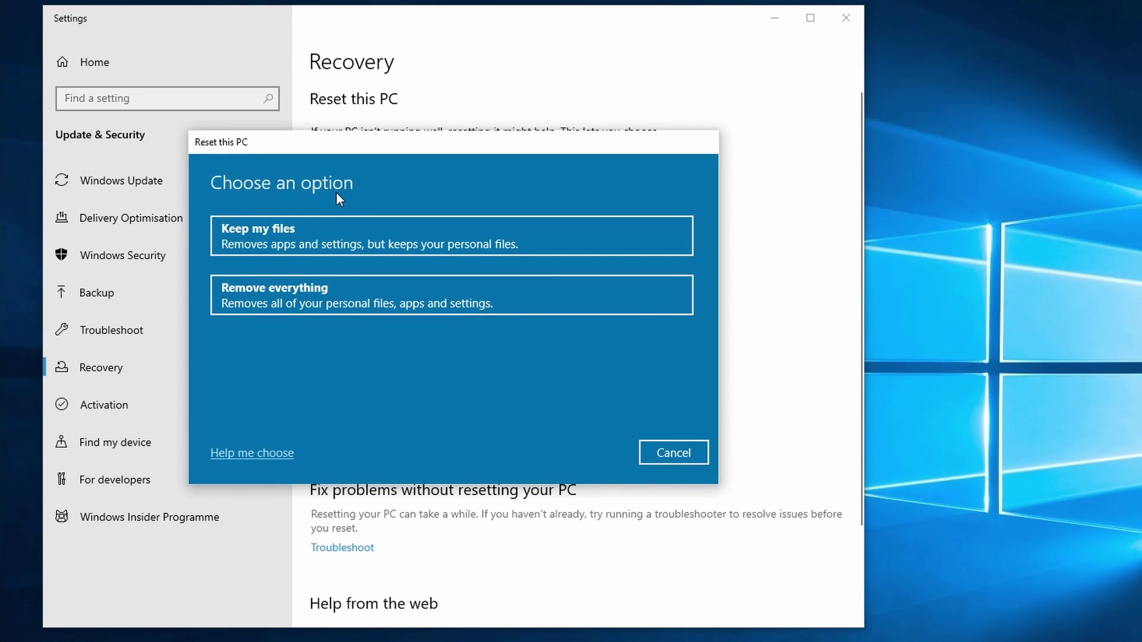
click(338, 232)
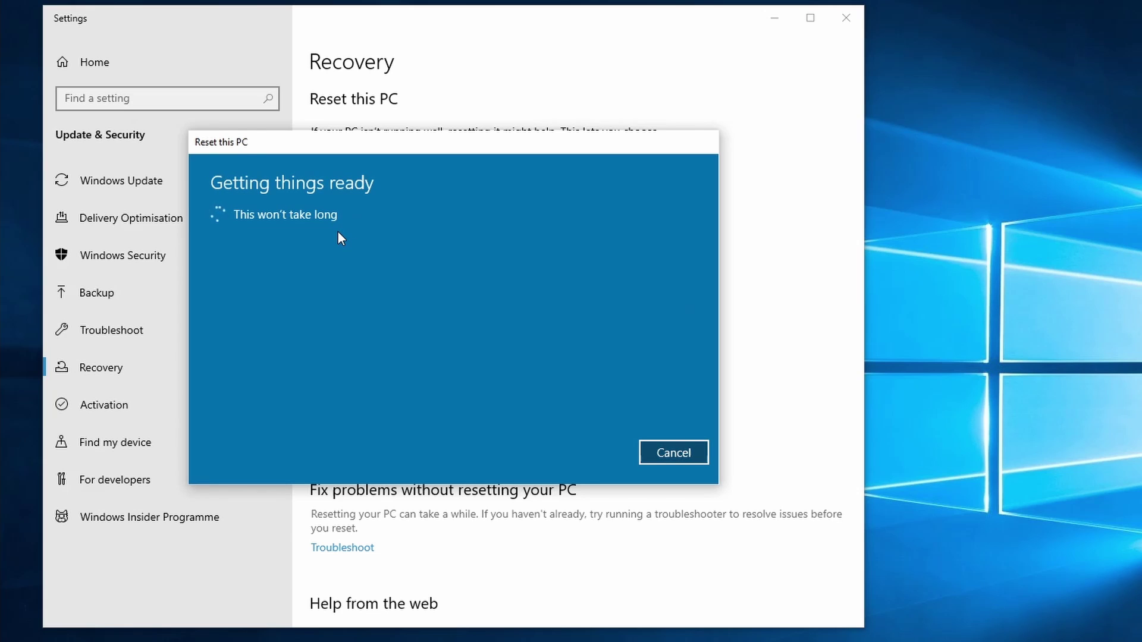